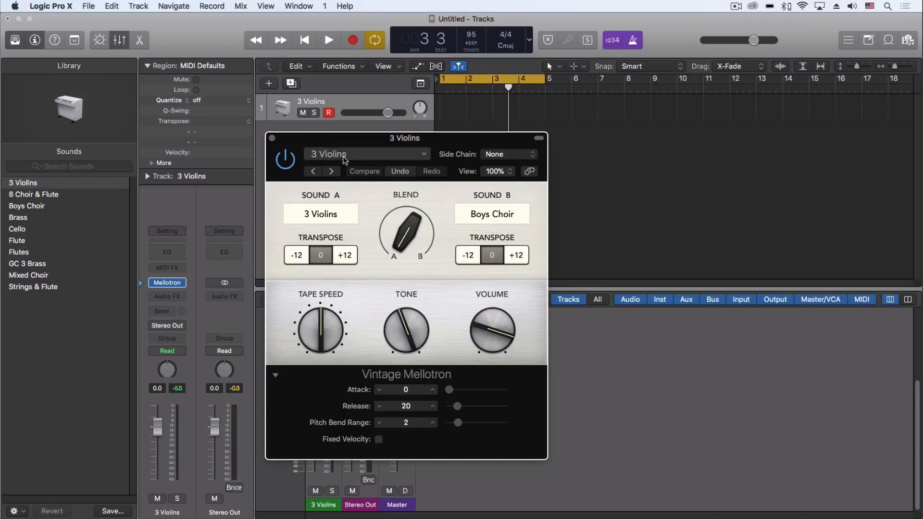
# Reopen the Mellotron plug-in window and review the software instruments available for the track's instrument slot
pyautogui.click(172, 283)
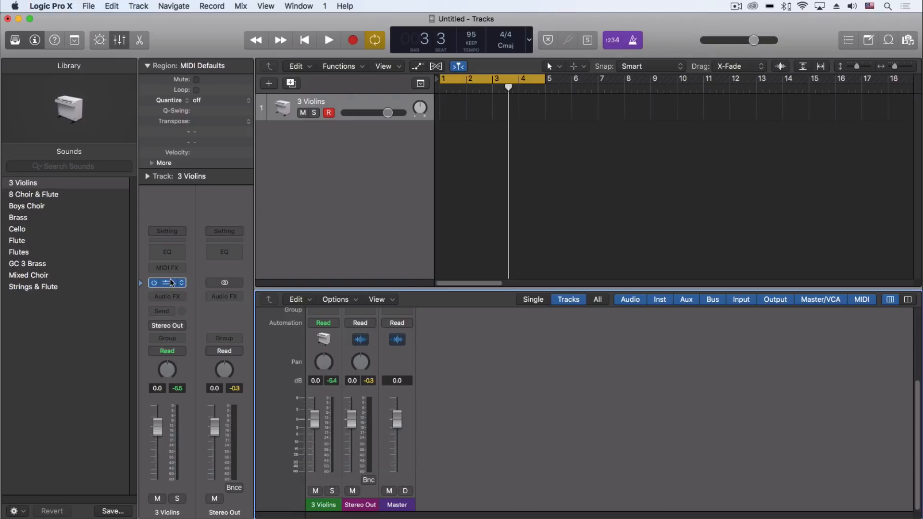
pyautogui.click(171, 282)
pyautogui.click(182, 282)
pyautogui.moveTo(218, 509)
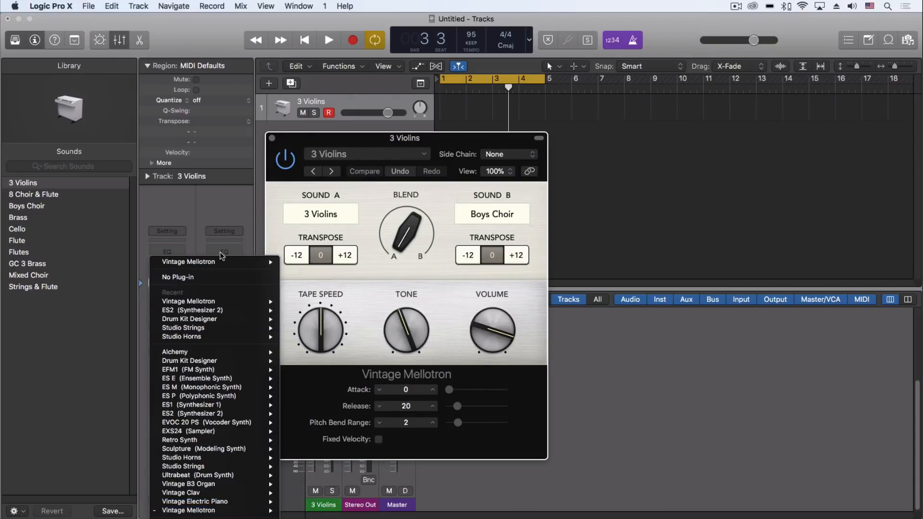
pyautogui.click(168, 254)
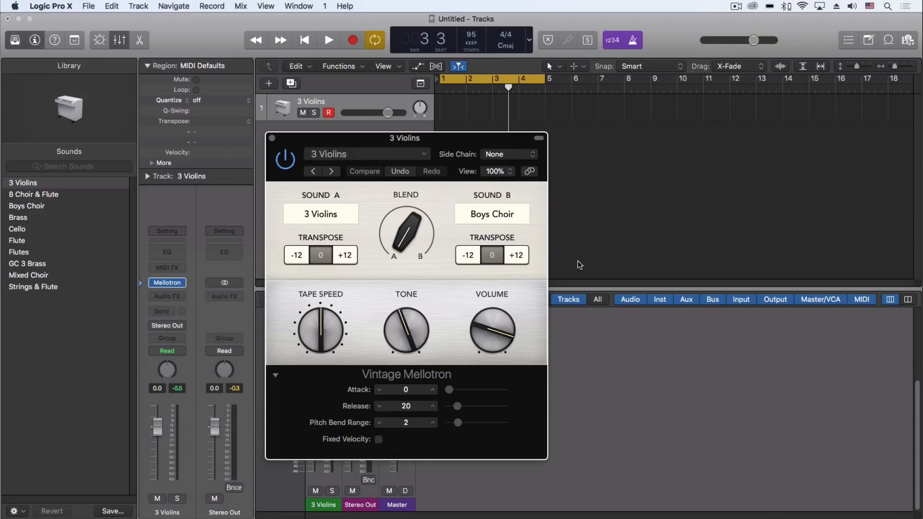
# Review the Vintage Mellotron presets and the sounds available for Sound A and Sound B
pyautogui.click(388, 154)
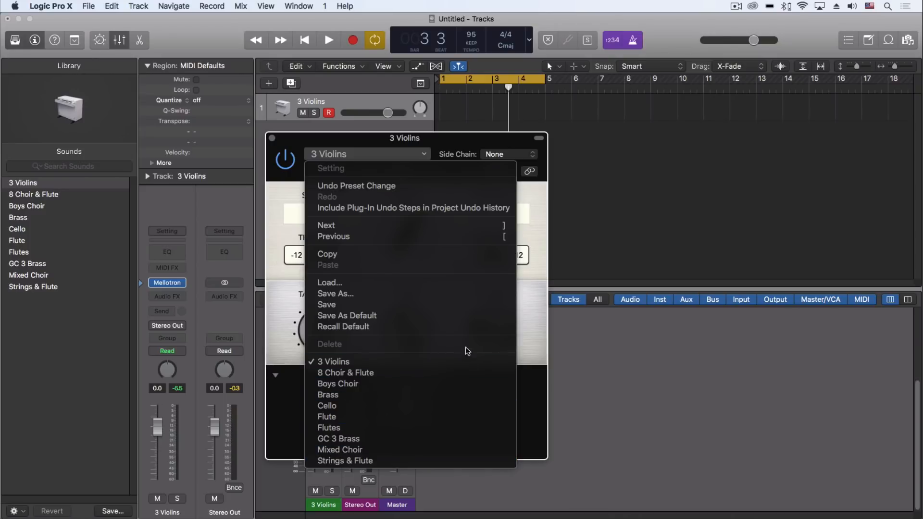
pyautogui.click(534, 324)
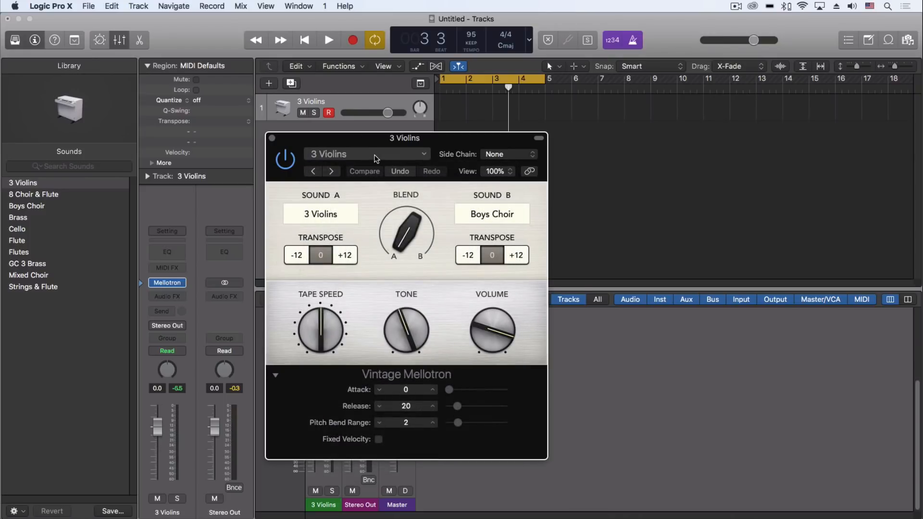
pyautogui.click(316, 215)
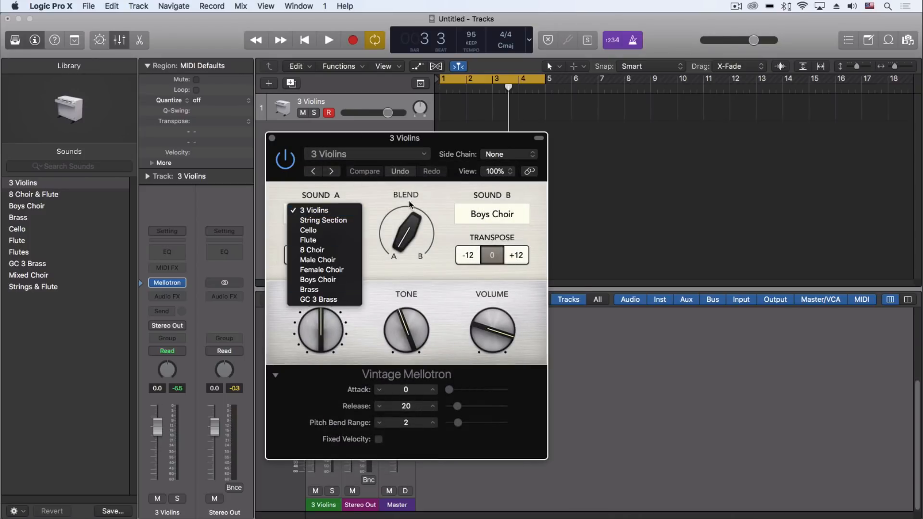
pyautogui.click(425, 197)
pyautogui.click(482, 215)
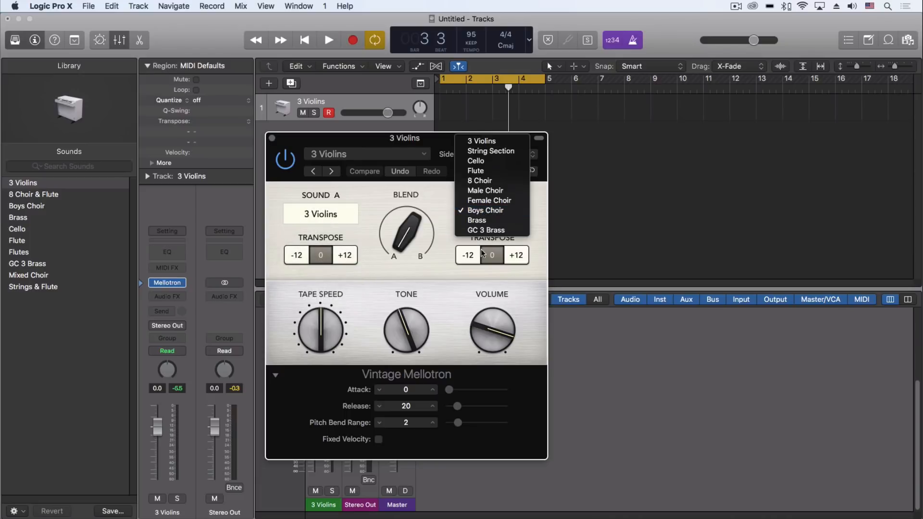
pyautogui.click(363, 205)
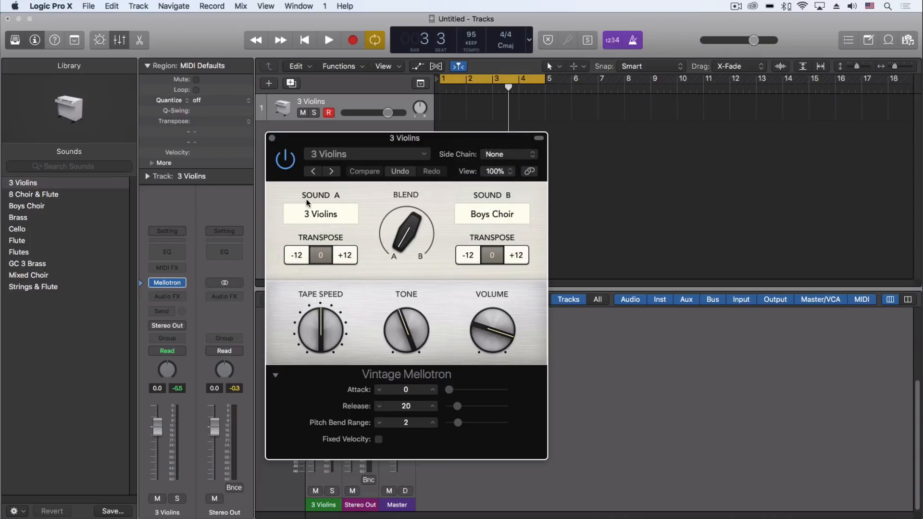
# Examine the Mellotron's Blend, Tape Speed, Tone and Volume controls
pyautogui.moveTo(403, 246)
pyautogui.moveTo(403, 245); pyautogui.dragTo(393, 277)
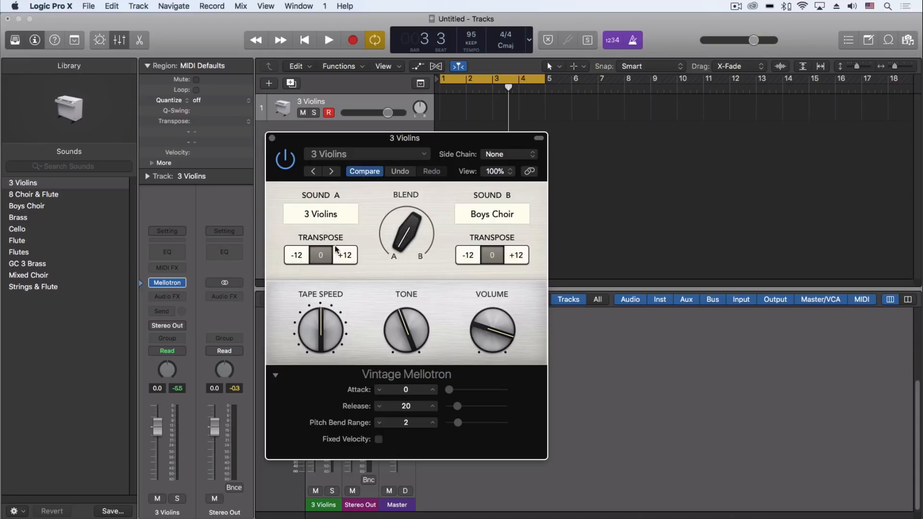
pyautogui.moveTo(309, 318)
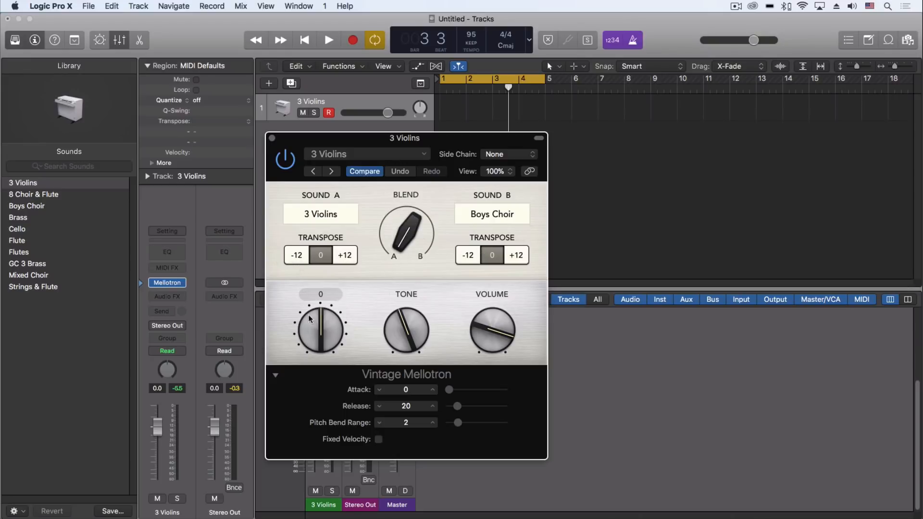
pyautogui.moveTo(404, 319)
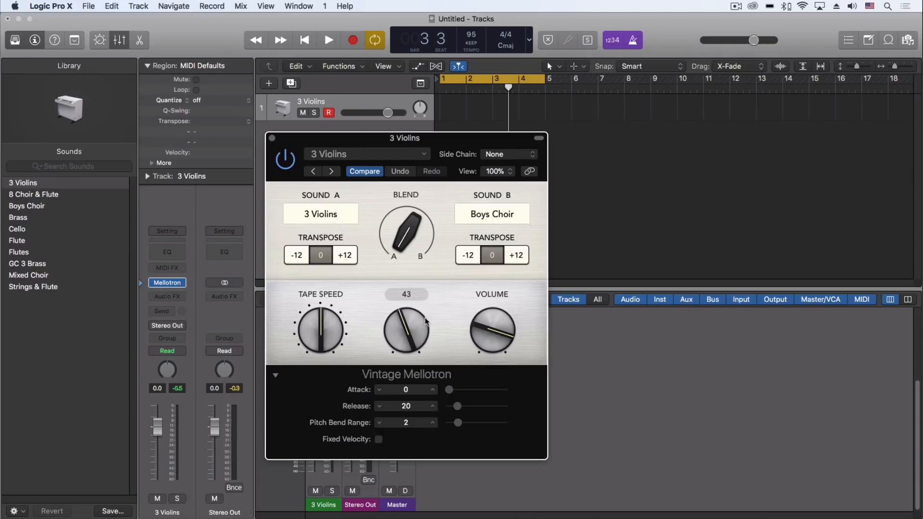
pyautogui.moveTo(505, 322)
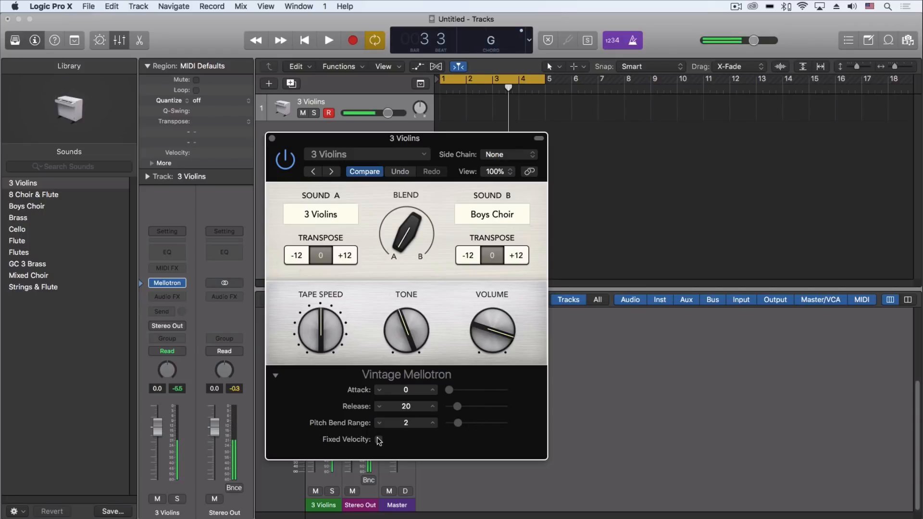
# Try the 3 Violins sound with Fixed Velocity enabled and disabled
pyautogui.click(379, 439)
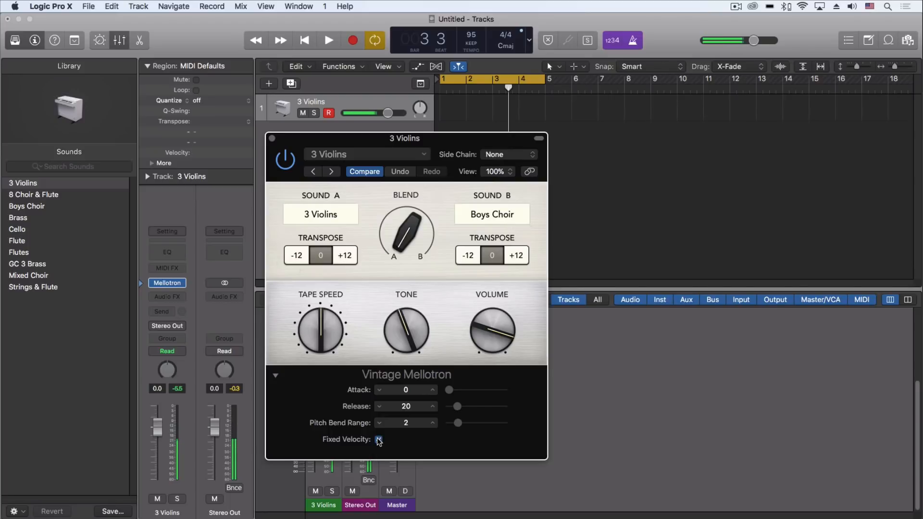
pyautogui.click(378, 440)
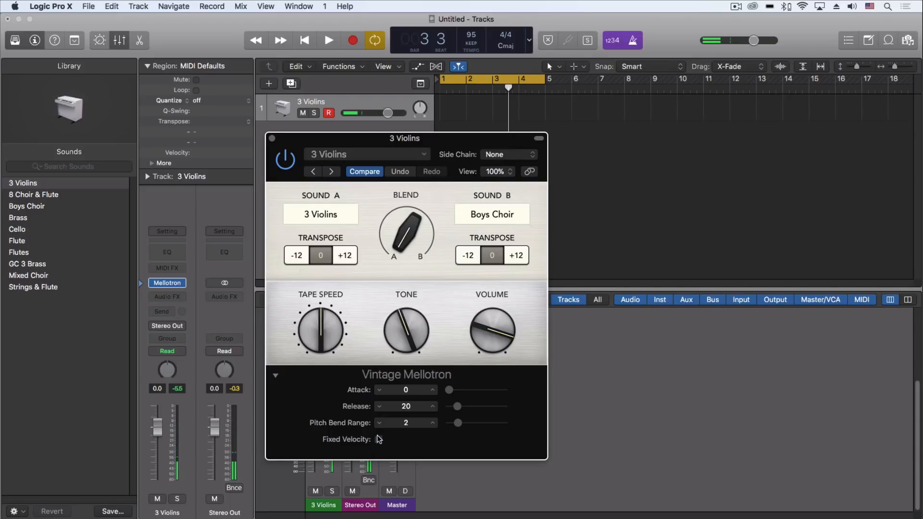
pyautogui.click(379, 439)
pyautogui.click(379, 439)
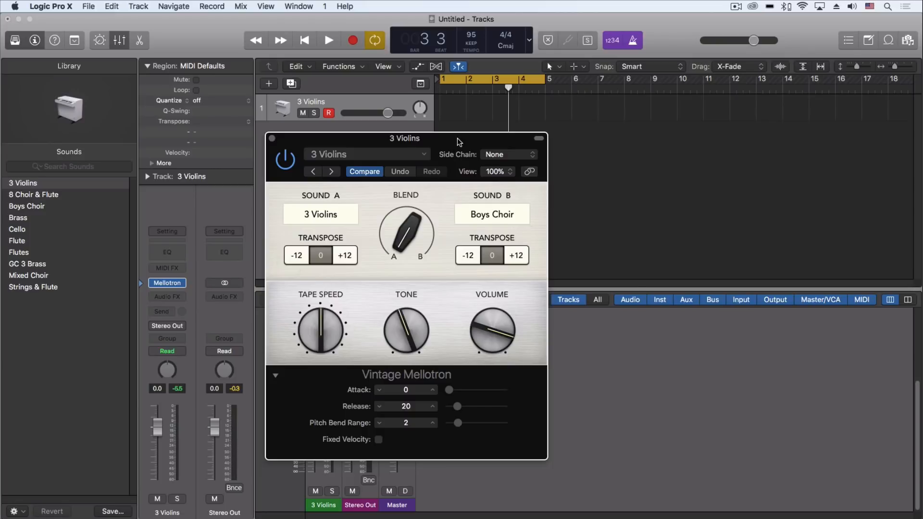
# Move the Vintage Mellotron window away from the track header and mixer channel strips
pyautogui.moveTo(457, 138)
pyautogui.mouseDown()
pyautogui.moveTo(568, 140)
pyautogui.moveTo(464, 139)
pyautogui.mouseUp()
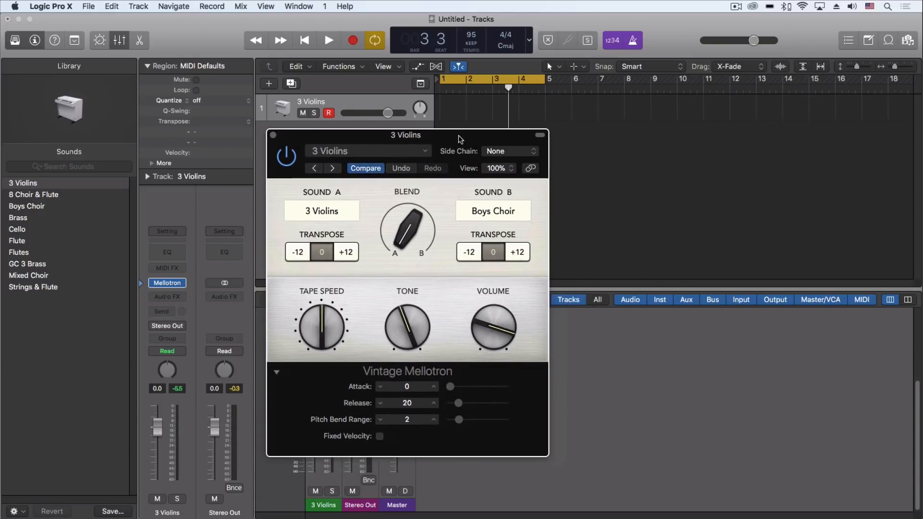
pyautogui.moveTo(393, 239)
pyautogui.moveTo(350, 139); pyautogui.dragTo(637, 129)
# Compare the Flute and 3 Violins presets in Vintage Mellotron, finishing with Flute loaded
pyautogui.click(611, 138)
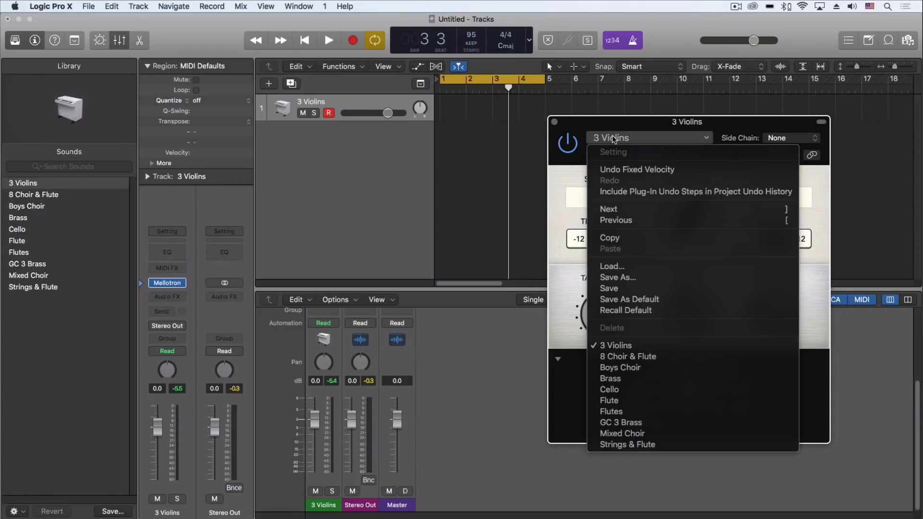
pyautogui.click(621, 401)
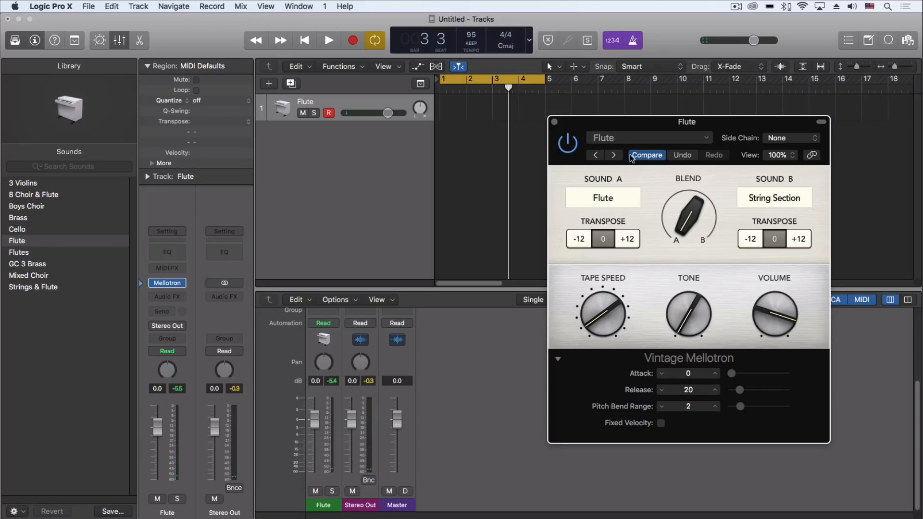
pyautogui.click(617, 138)
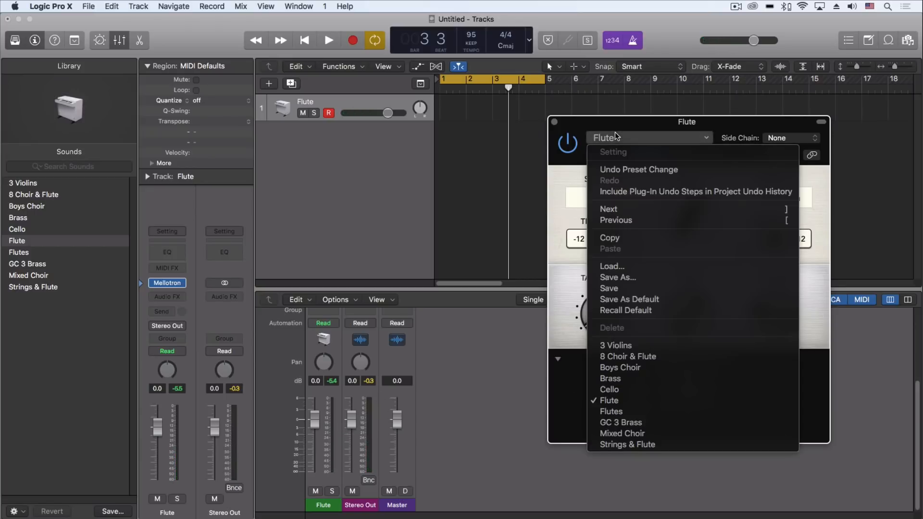
pyautogui.click(617, 346)
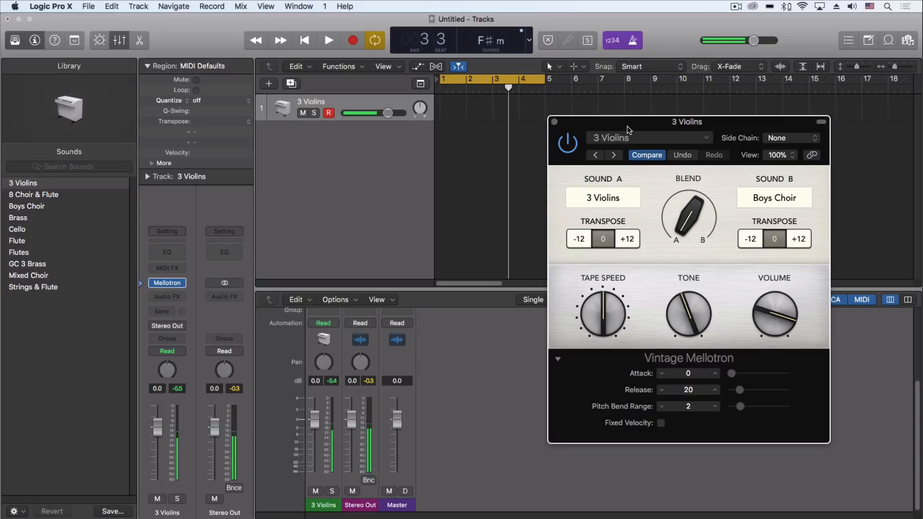
pyautogui.click(628, 138)
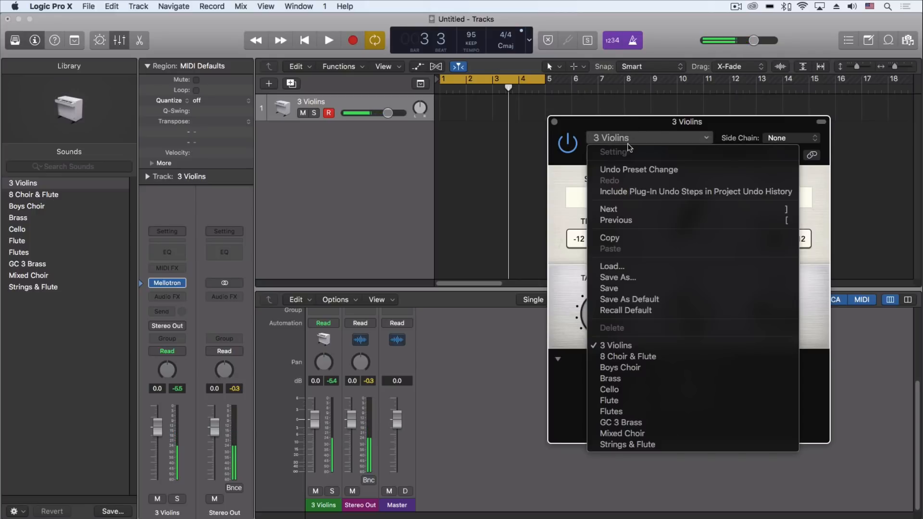
pyautogui.click(630, 400)
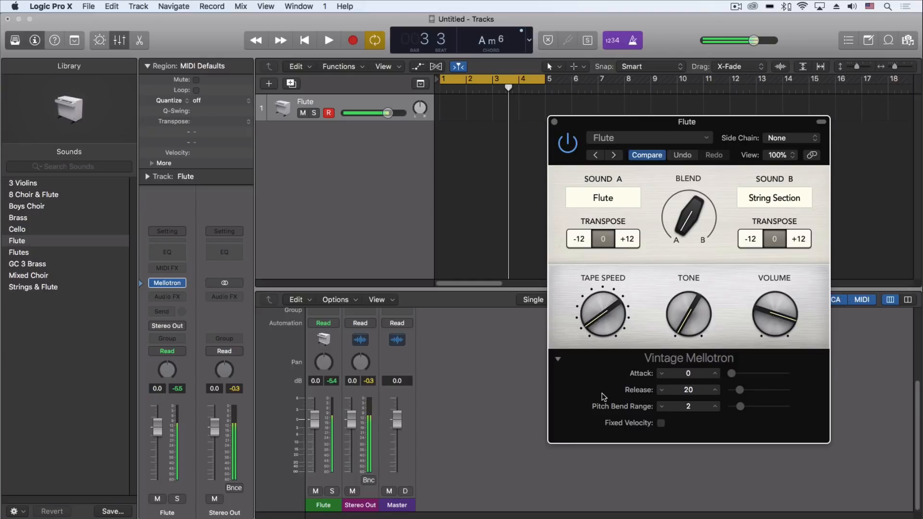
pyautogui.moveTo(611, 313)
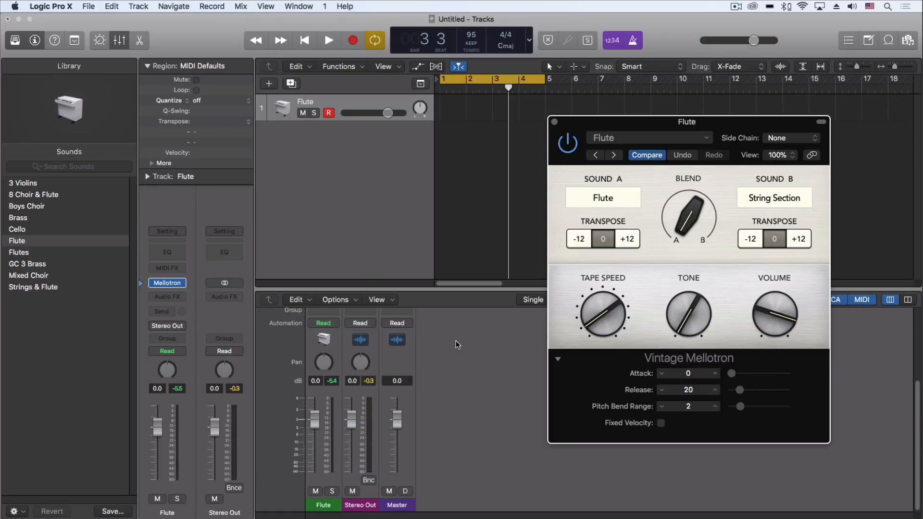
# Insert a mono Vintage Console EQ from the Vintage EQ Collection as an audio effect on the Flute track
pyautogui.click(171, 284)
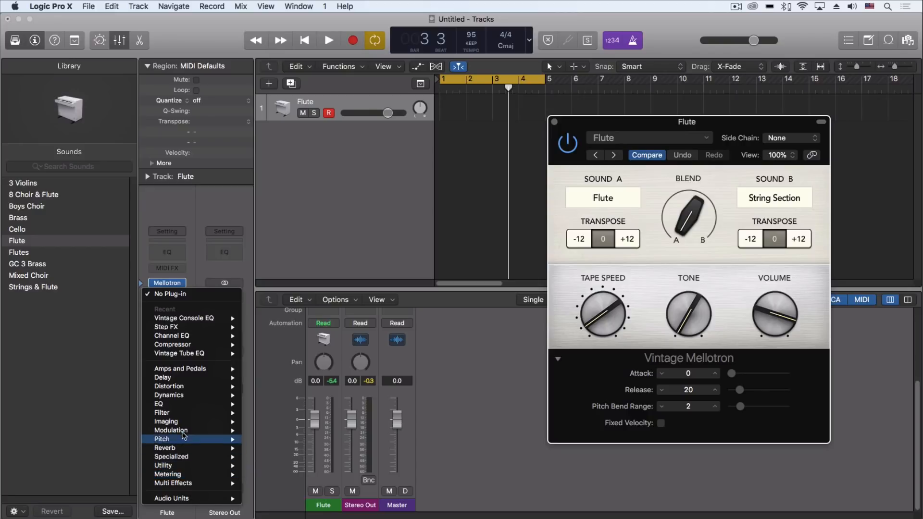
pyautogui.moveTo(229, 404)
pyautogui.moveTo(291, 439)
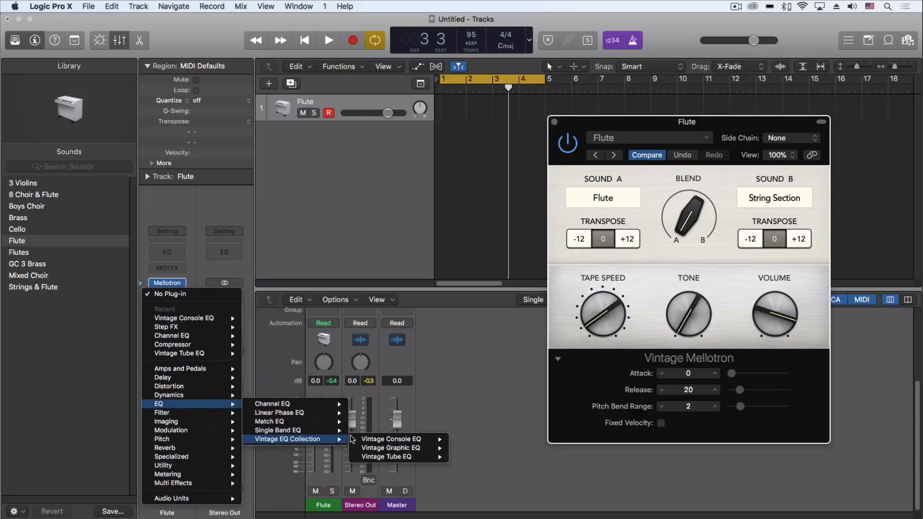
pyautogui.moveTo(392, 439)
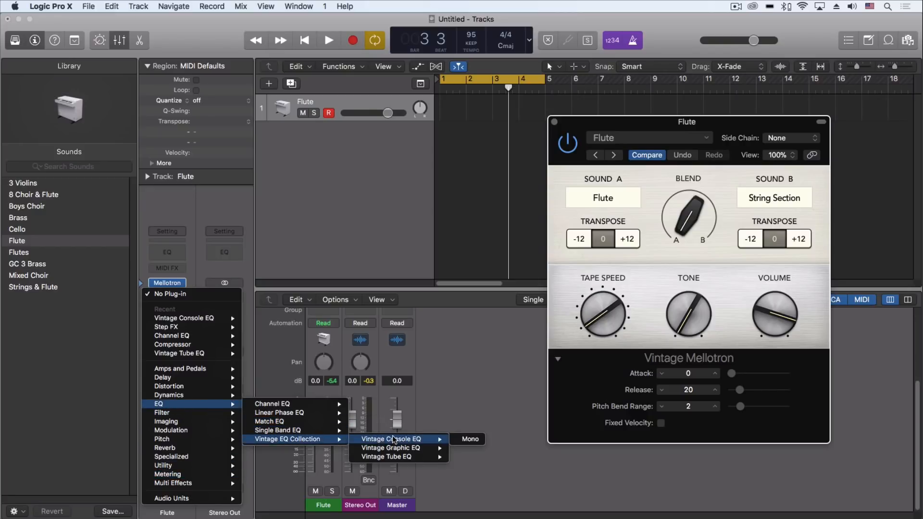
pyautogui.click(470, 440)
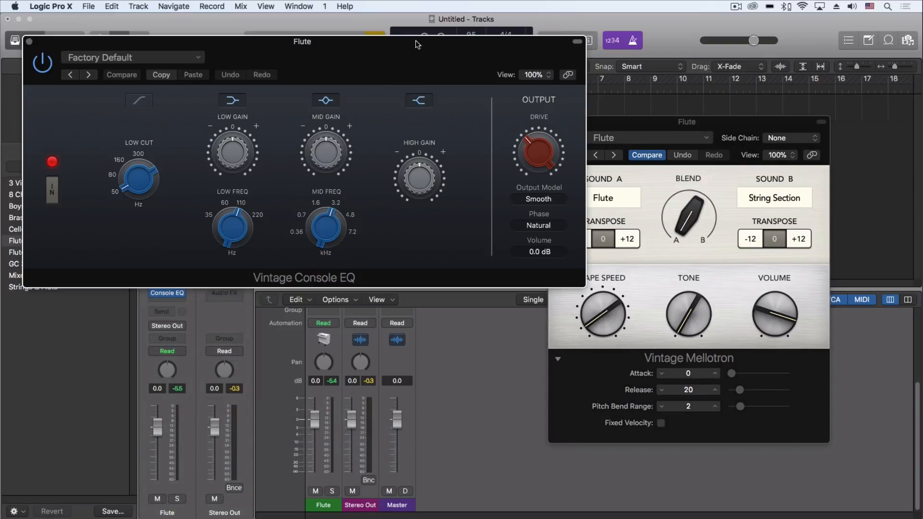
# Scale the Vintage Console EQ window down to 82% and place it beside the Mellotron window without overlap
pyautogui.moveTo(391, 38); pyautogui.dragTo(410, 251)
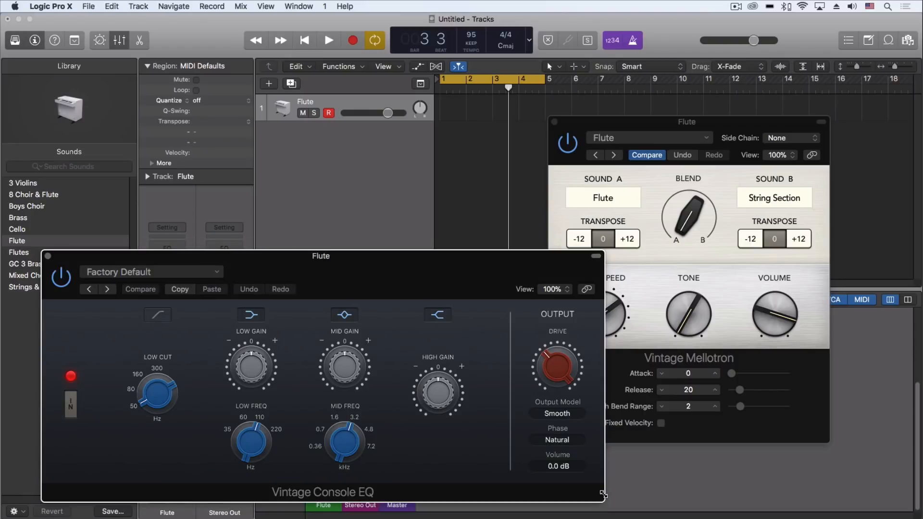
pyautogui.moveTo(601, 495); pyautogui.dragTo(504, 469)
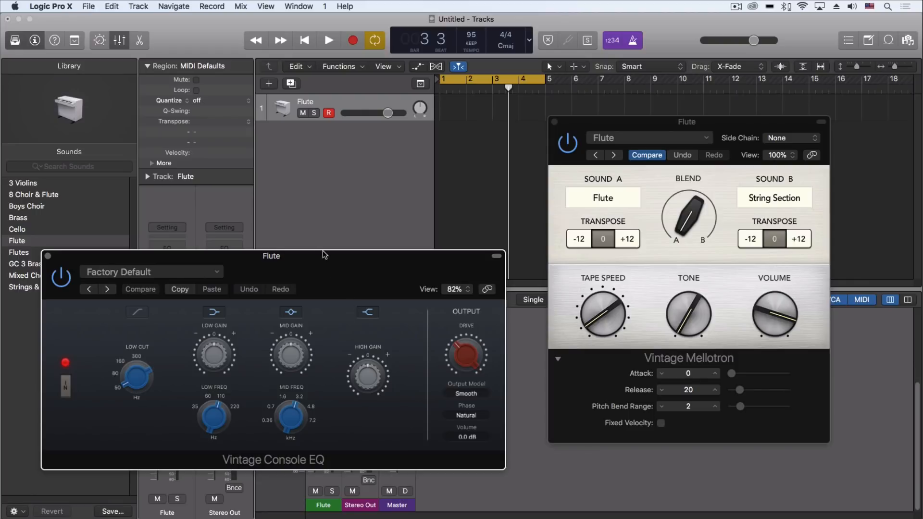
pyautogui.moveTo(323, 254); pyautogui.dragTo(334, 270)
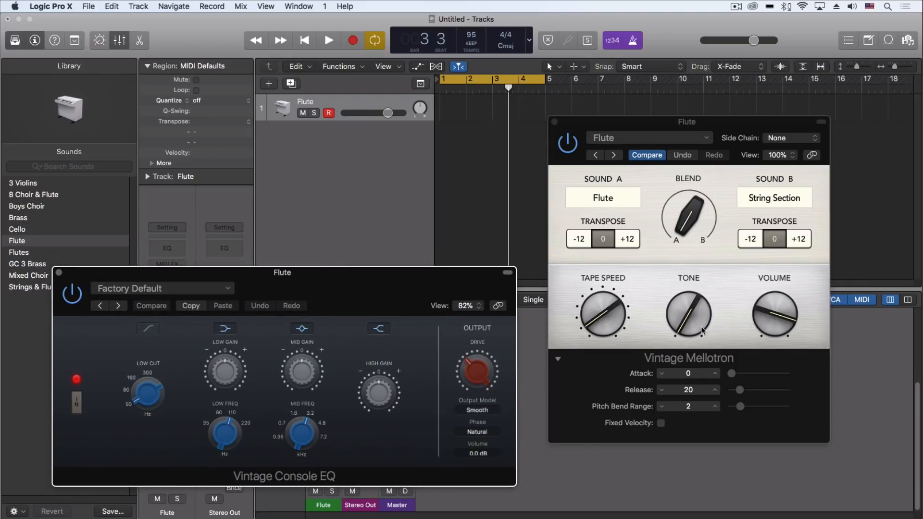
pyautogui.click(239, 419)
# Set the Mellotron's Tape Speed for the Flute sound to its centre position
pyautogui.moveTo(667, 225)
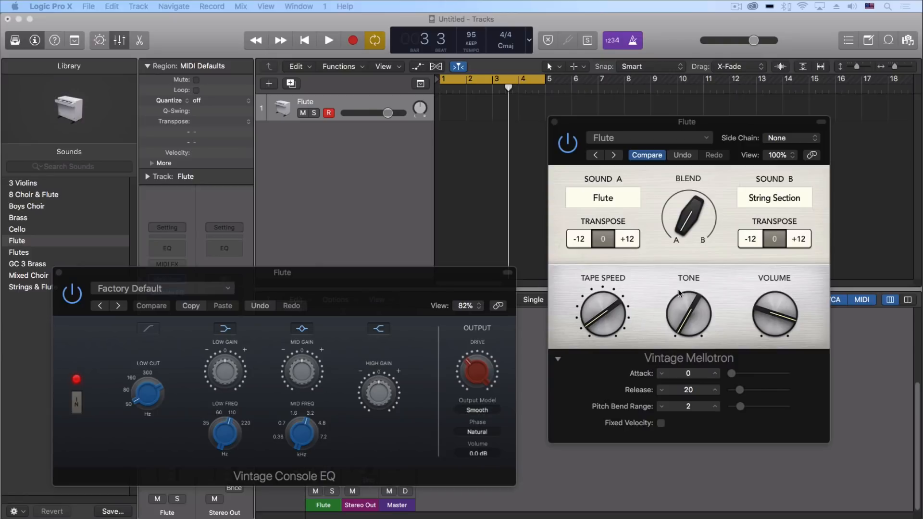
pyautogui.moveTo(596, 321); pyautogui.dragTo(599, 247)
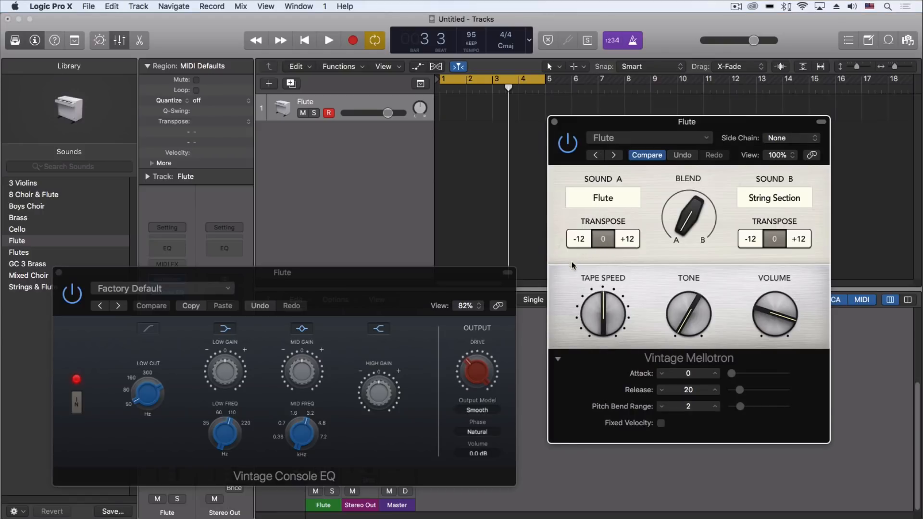
pyautogui.moveTo(603, 309)
pyautogui.moveTo(689, 228)
pyautogui.moveTo(682, 327)
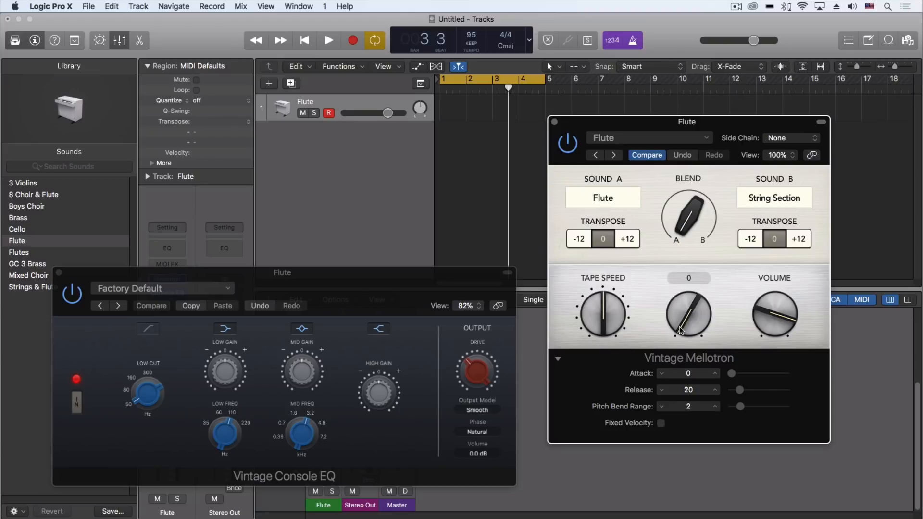